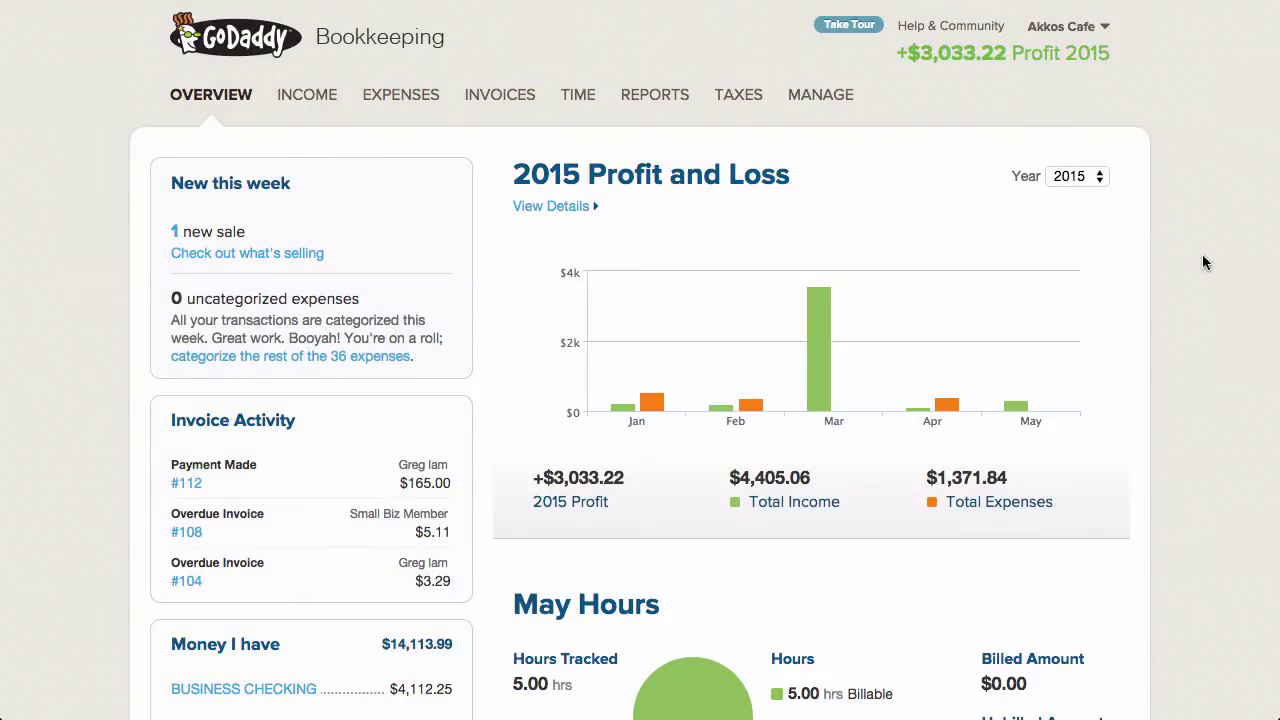
# Look over the Overview dashboard, then open the Business Income list totalling $4,405.06.
pyautogui.scroll(-10, 1204, 262)
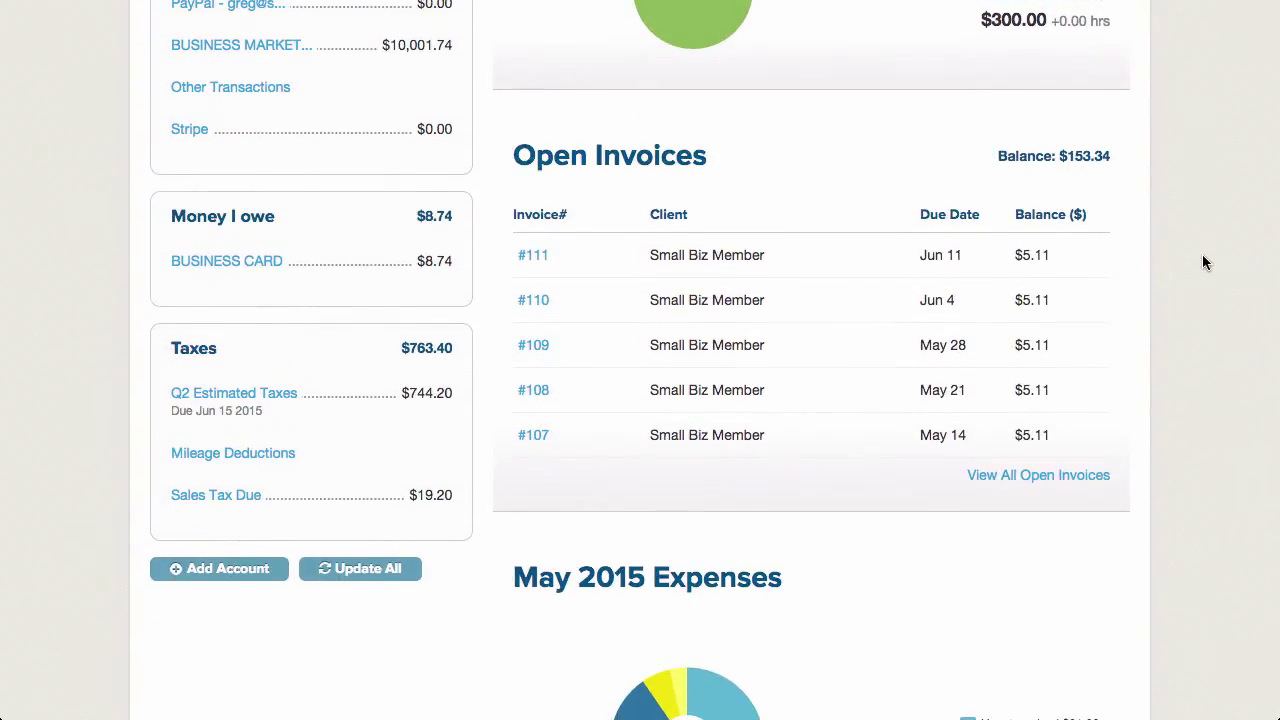
pyautogui.scroll(10, 1204, 262)
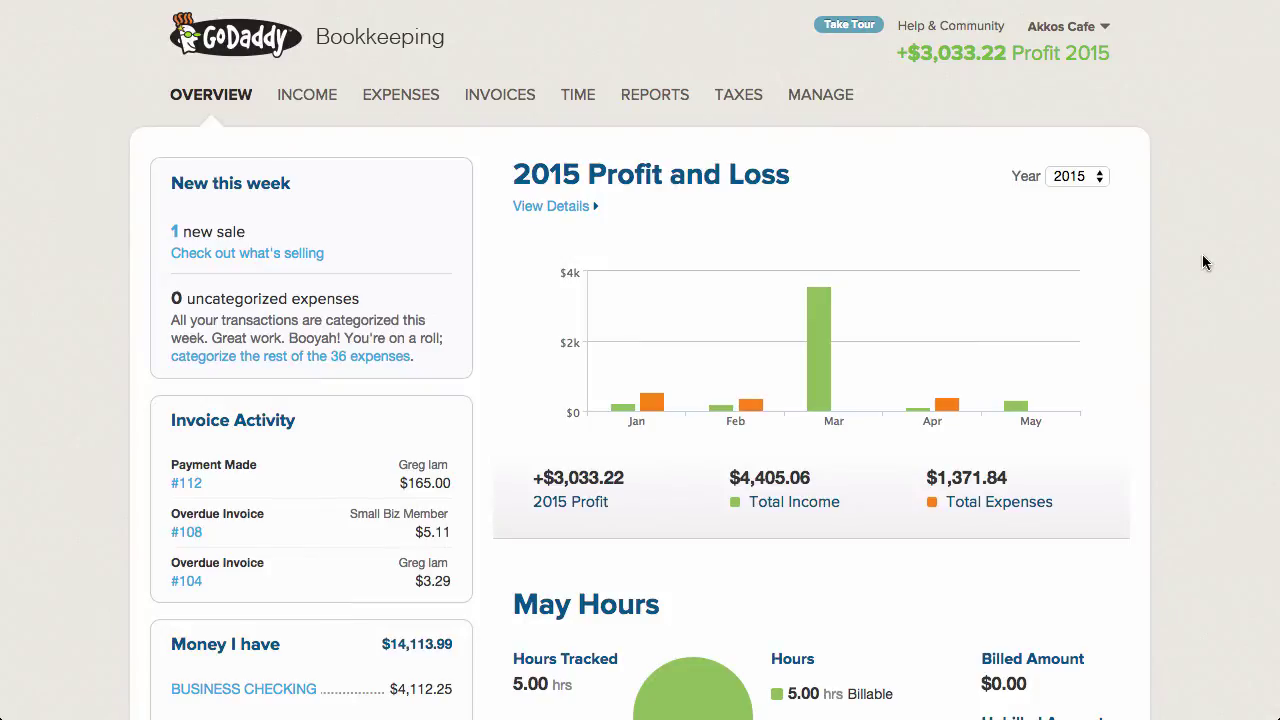
pyautogui.click(322, 100)
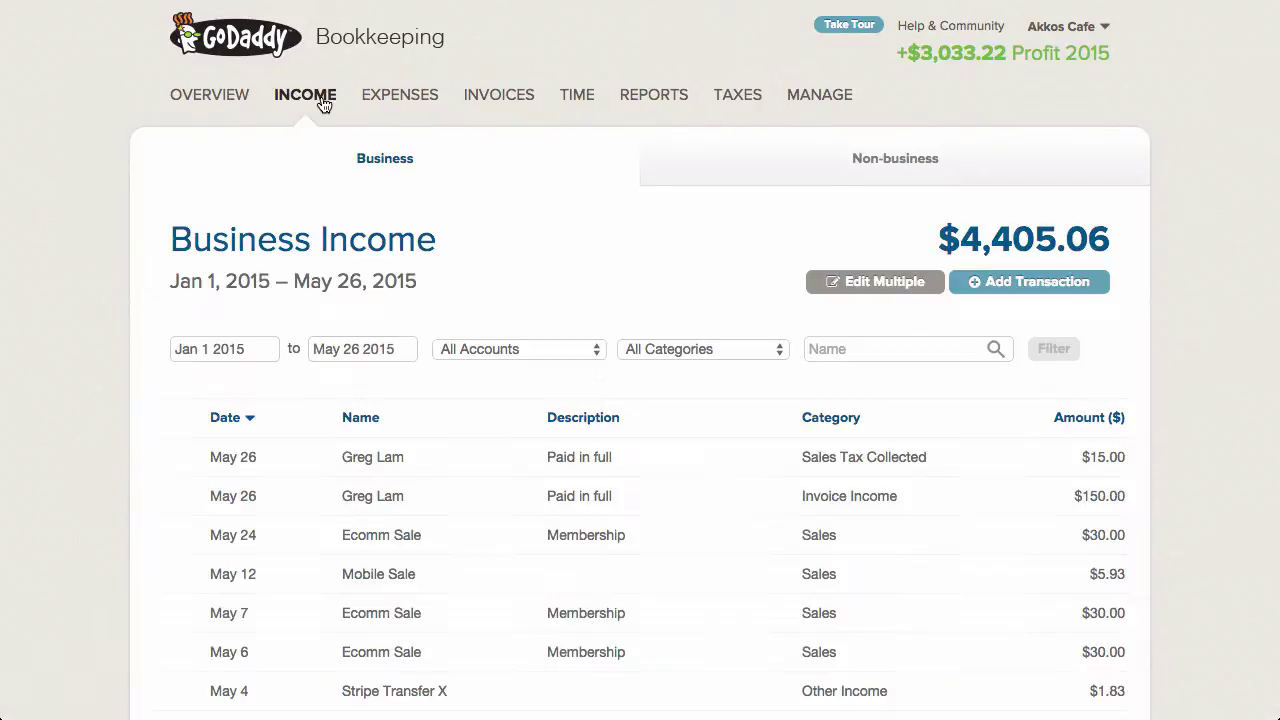
pyautogui.scroll(-3, 134, 186)
pyautogui.scroll(-2, 134, 186)
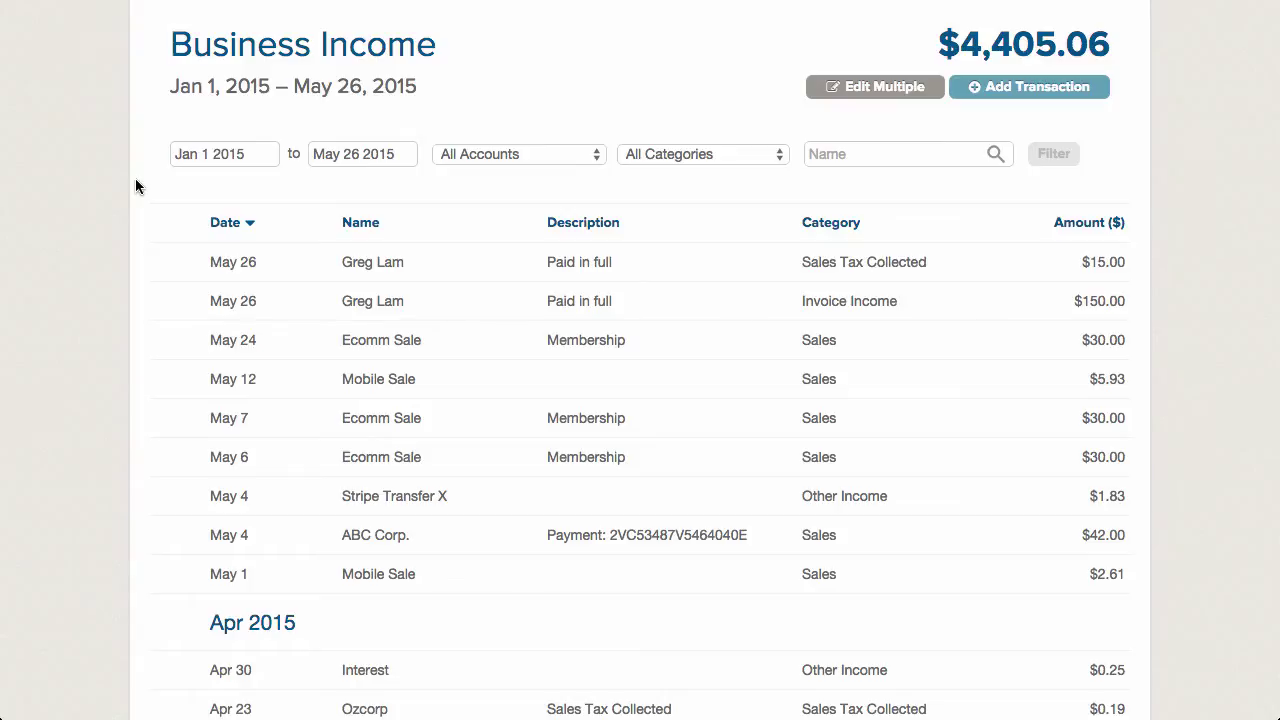
pyautogui.click(634, 490)
pyautogui.scroll(-2, 633, 490)
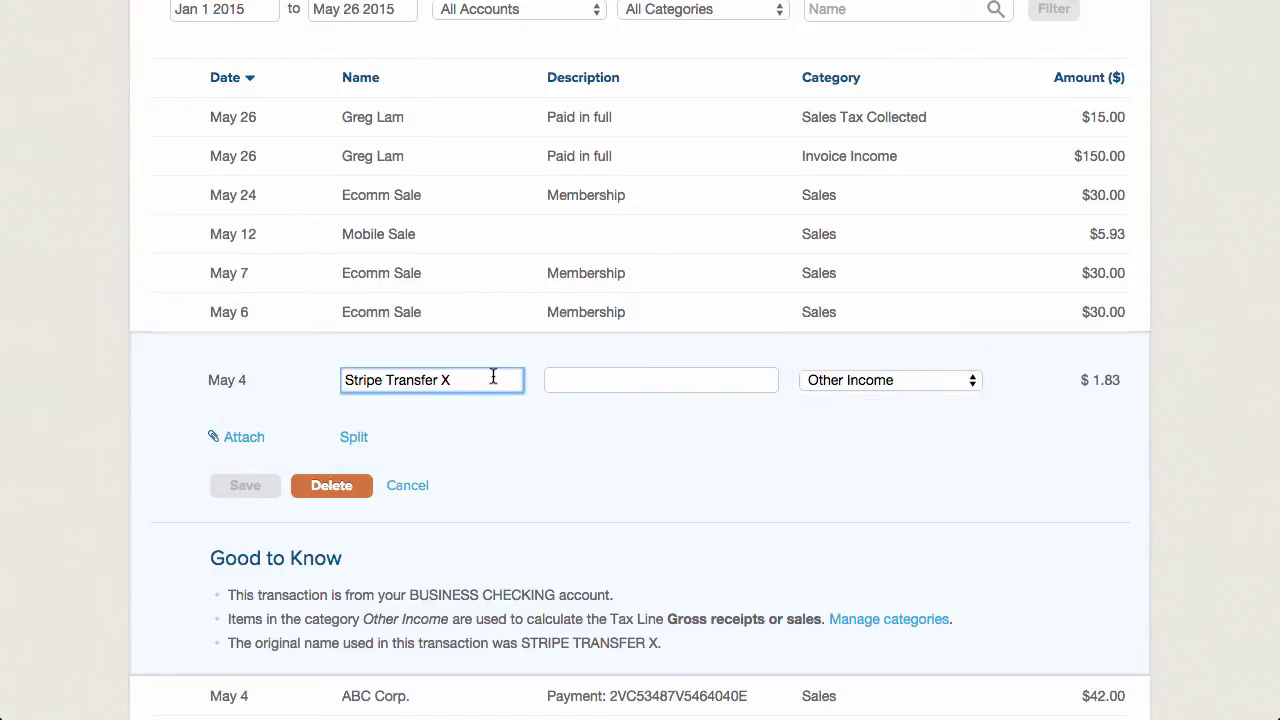
pyautogui.press('BackSpace')
pyautogui.press('BackSpace')
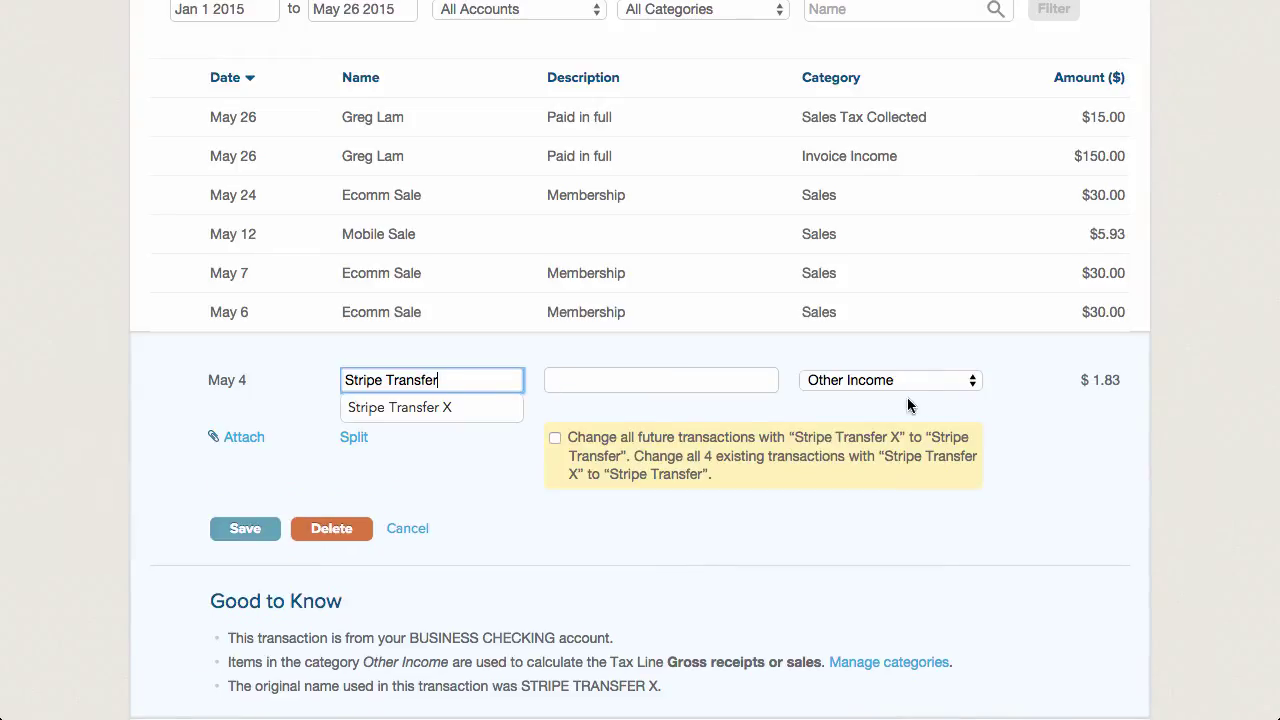
pyautogui.click(930, 380)
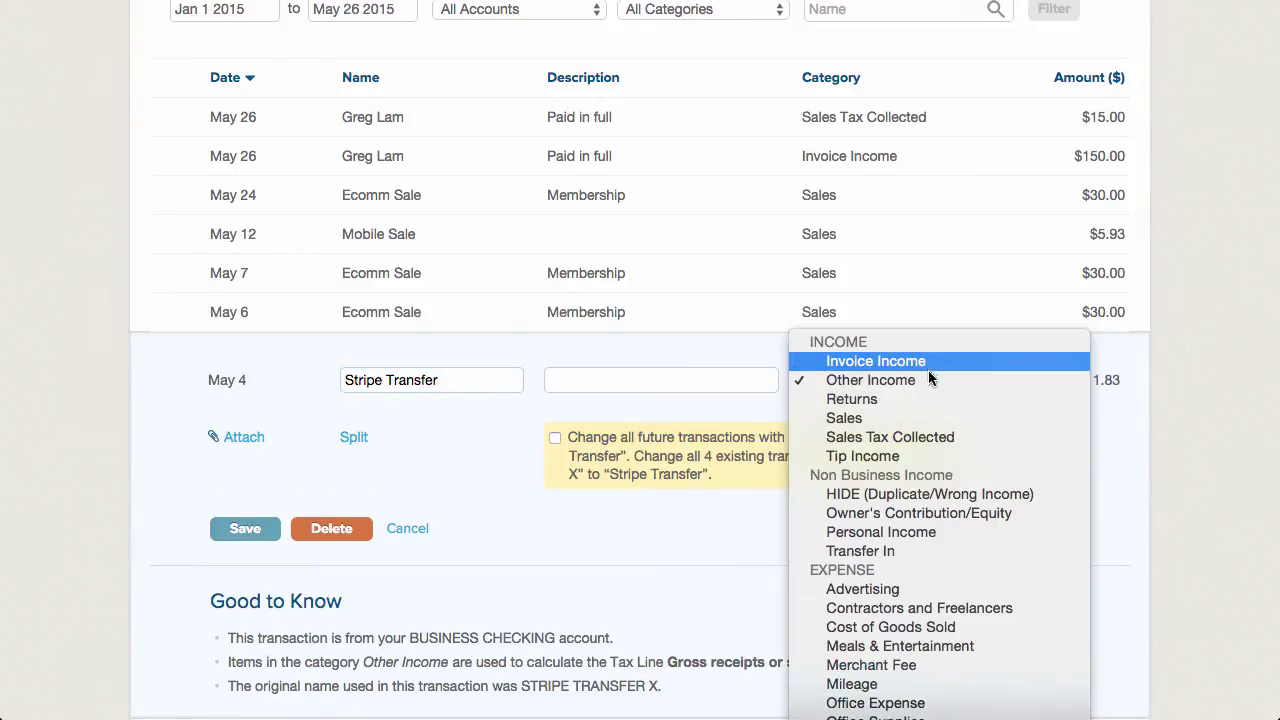
pyautogui.click(918, 418)
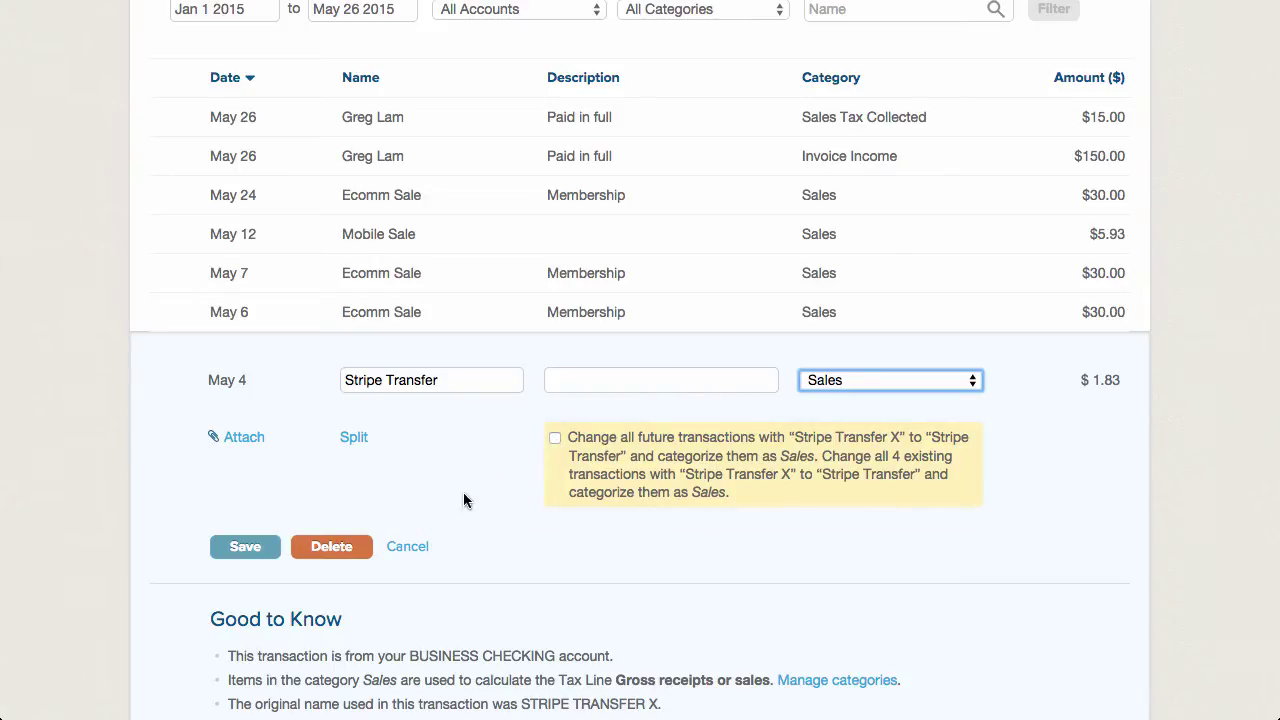
pyautogui.click(410, 547)
pyautogui.scroll(5, 503, 551)
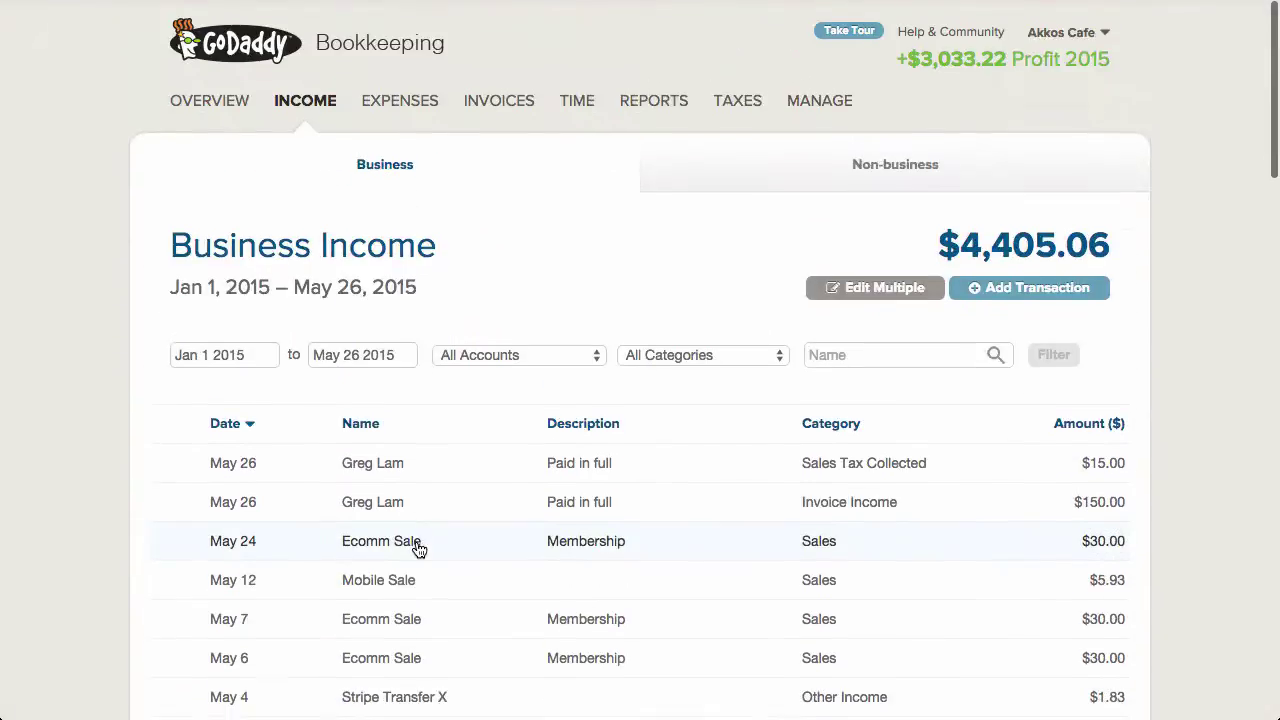
pyautogui.click(858, 283)
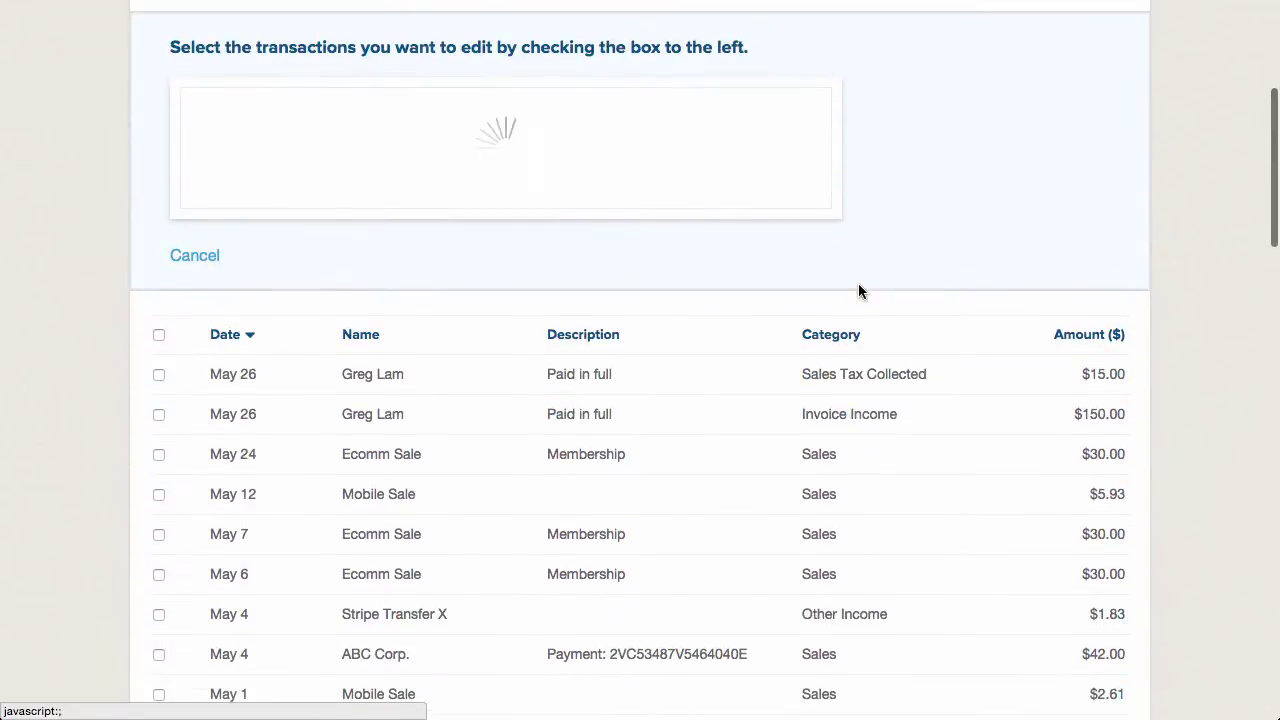
pyautogui.click(158, 454)
pyautogui.click(158, 572)
pyautogui.click(158, 612)
pyautogui.click(389, 163)
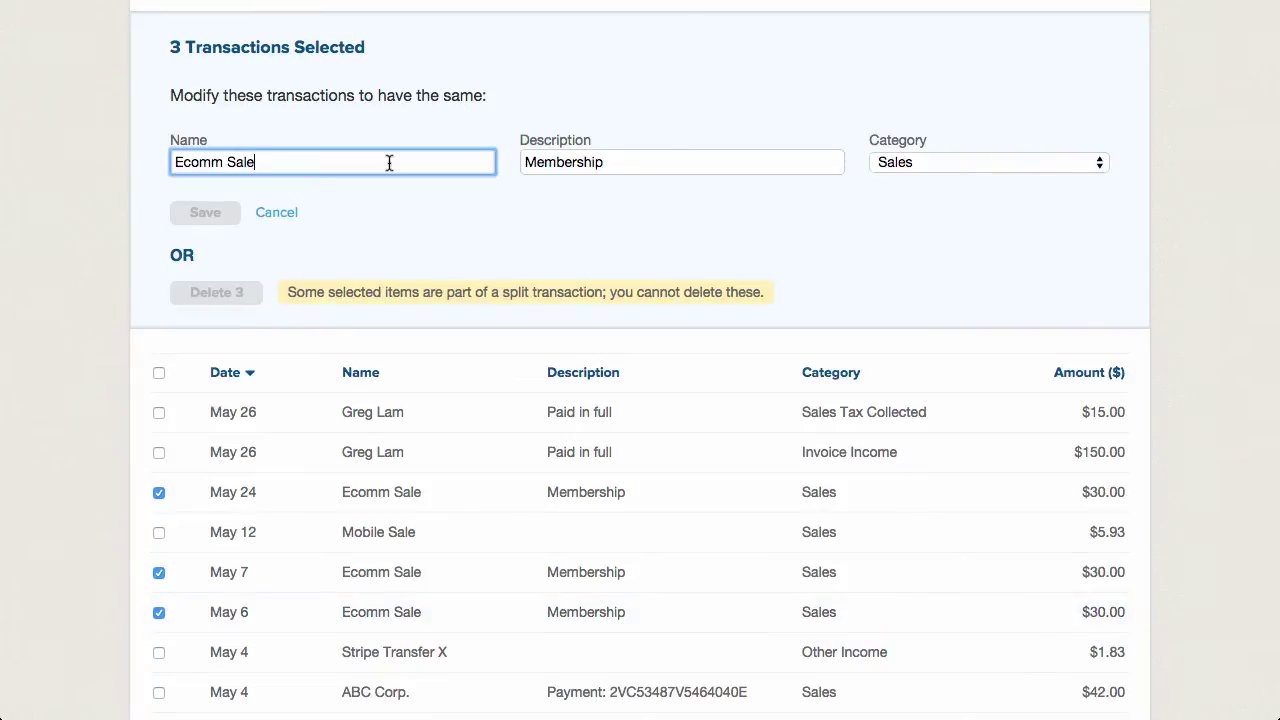
pyautogui.click(274, 212)
pyautogui.scroll(-5, 82, 272)
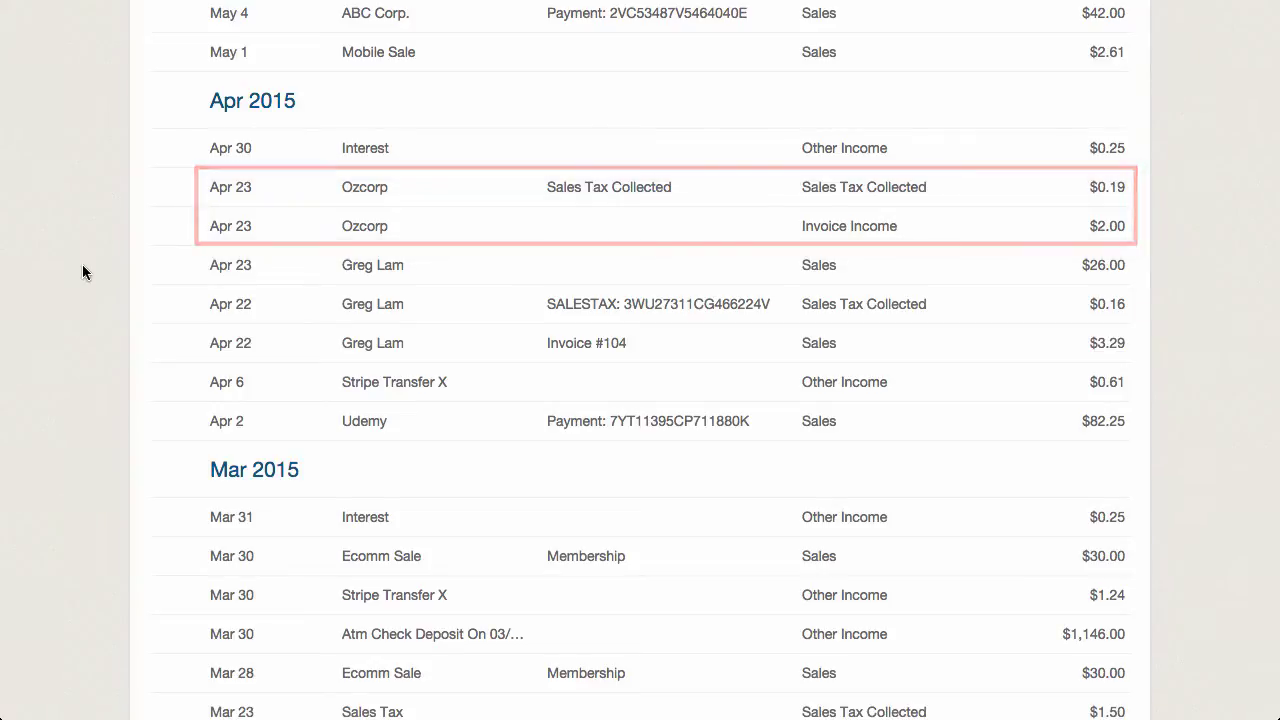
pyautogui.scroll(15, 82, 264)
pyautogui.scroll(-1, 82, 264)
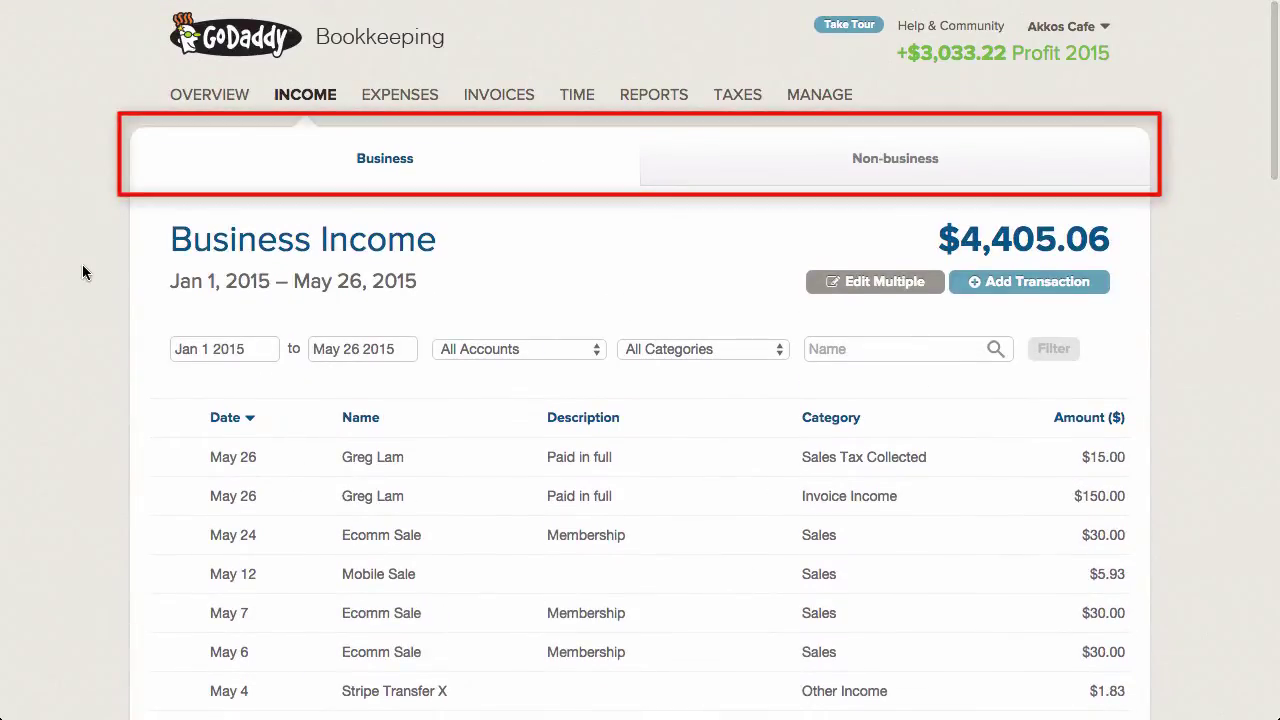
# Start a non-business transaction with category Sales, abandon it, and open Business Expenses.
pyautogui.click(726, 178)
pyautogui.click(990, 283)
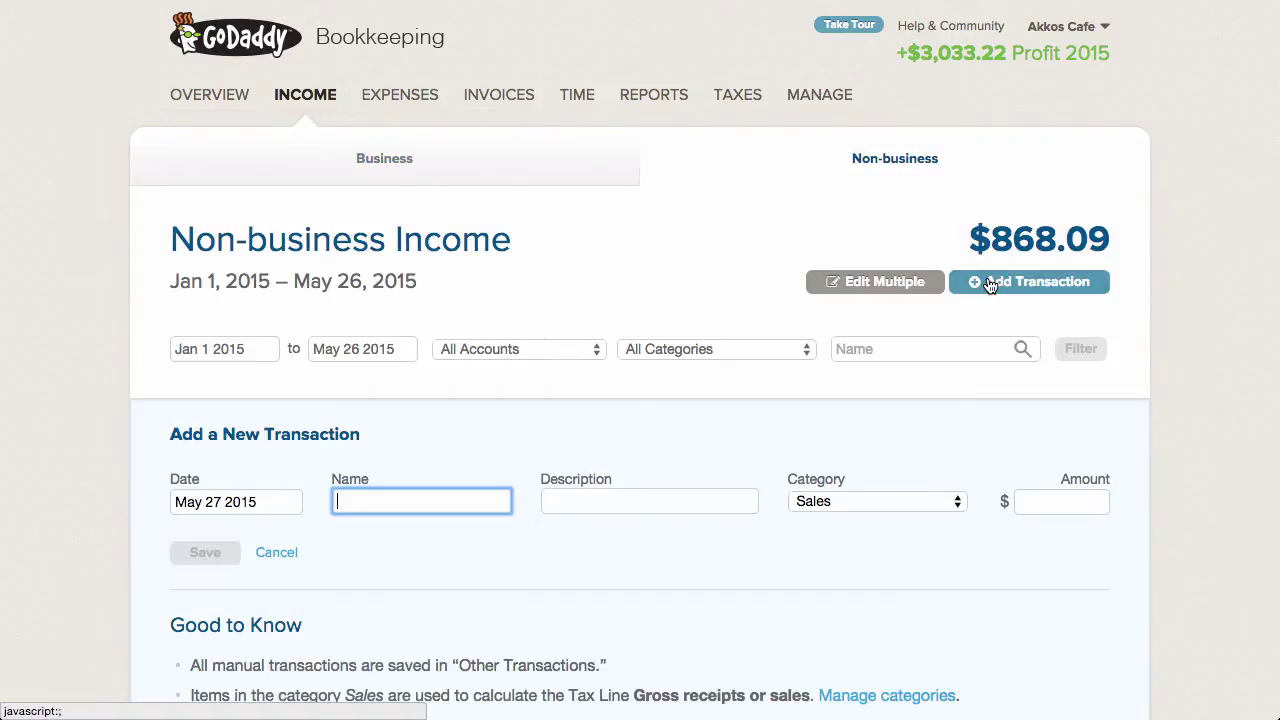
pyautogui.click(930, 506)
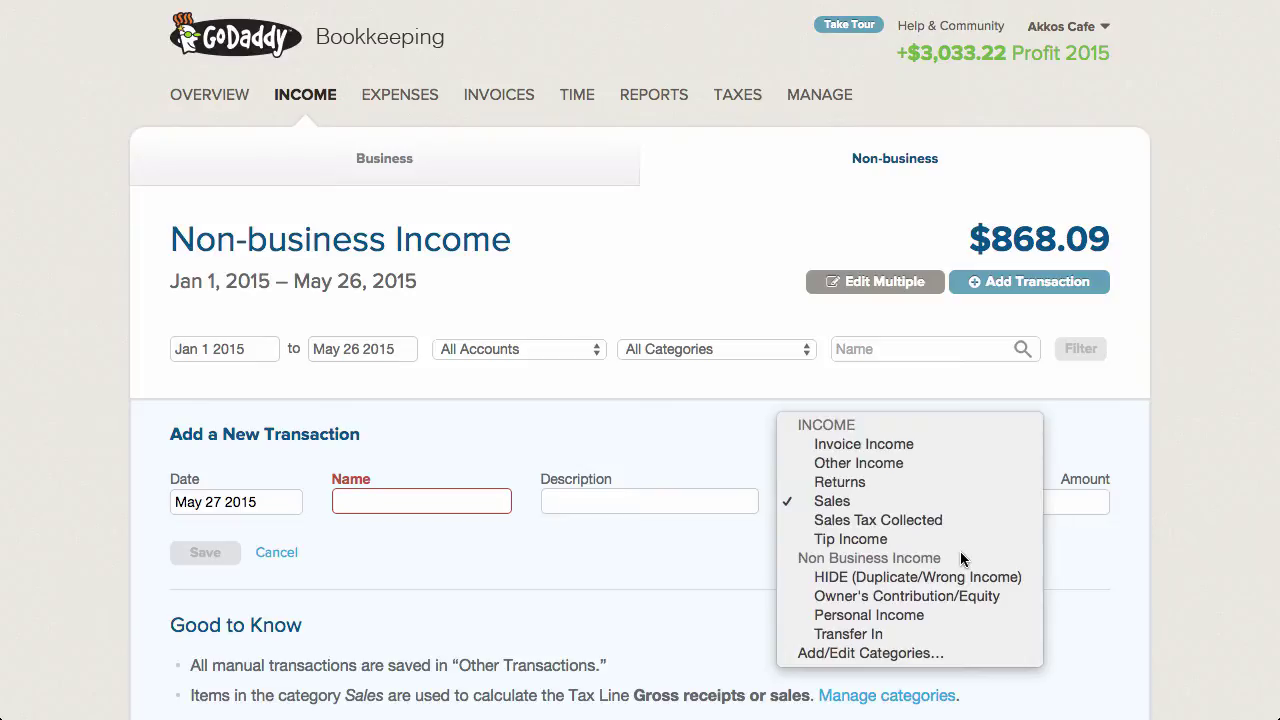
pyautogui.click(710, 263)
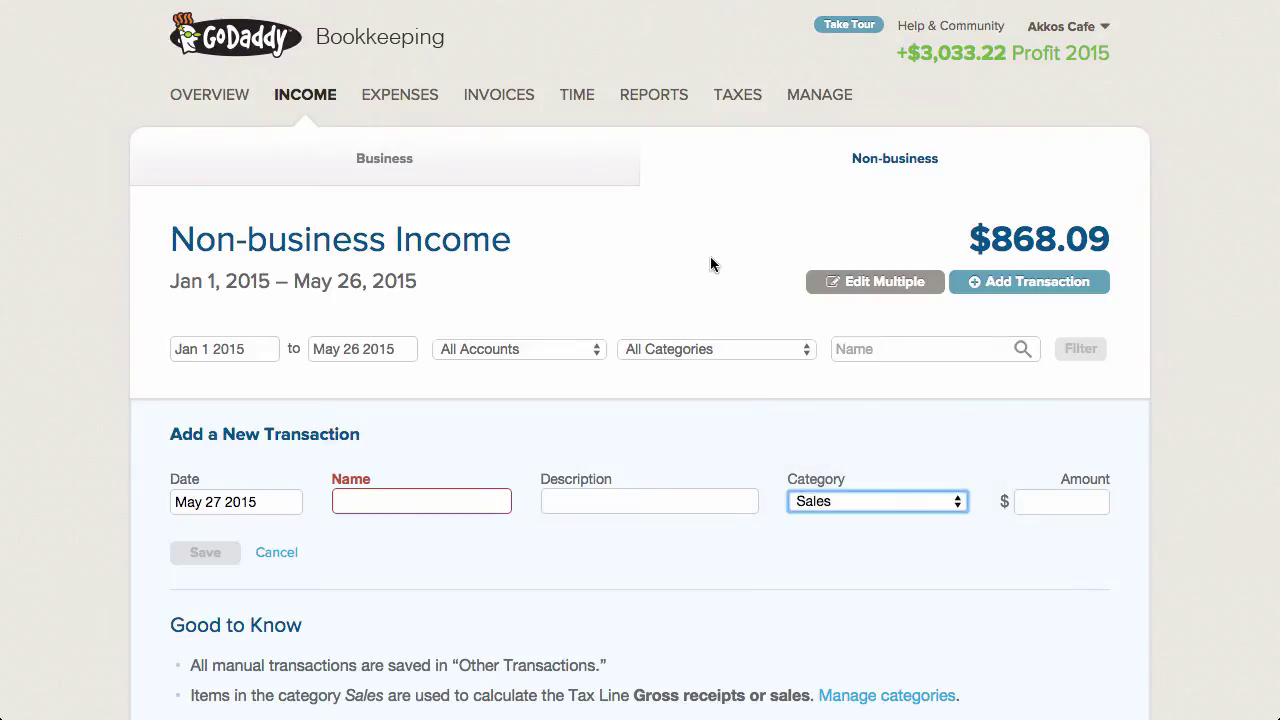
pyautogui.click(374, 98)
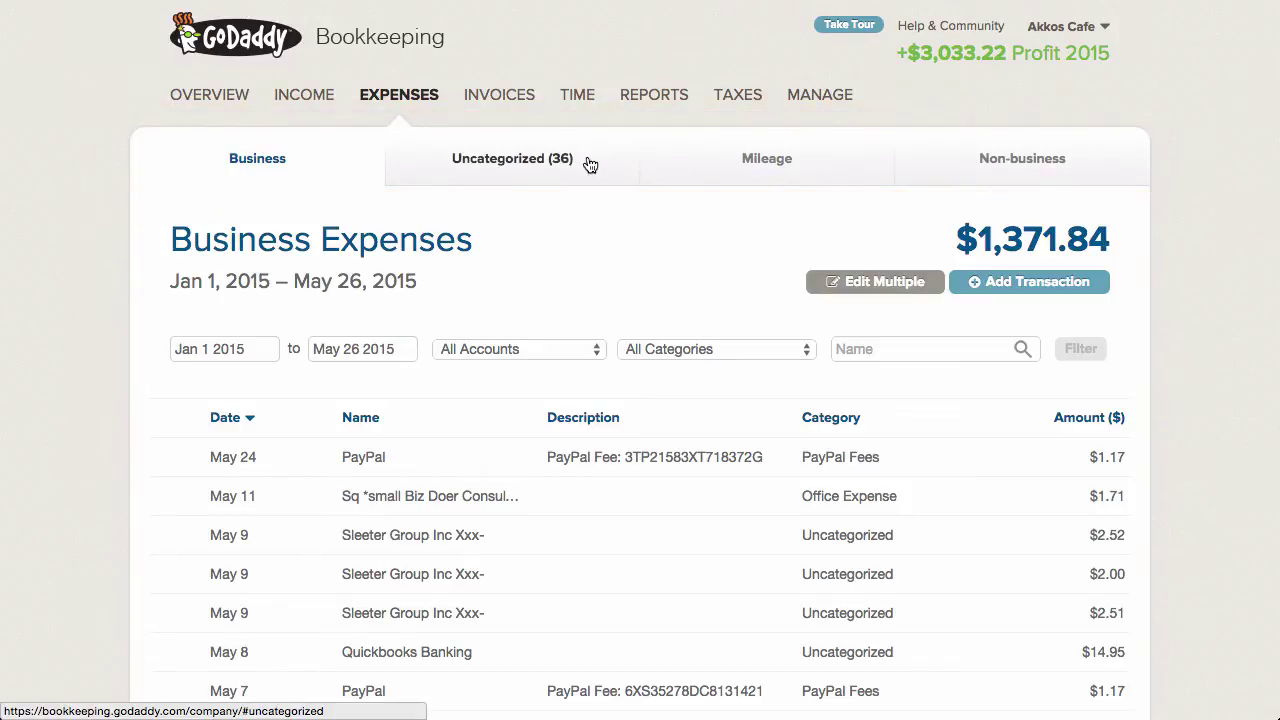
# Filter expenses to the 36 uncategorized ones, then open the Invoices list.
pyautogui.click(553, 162)
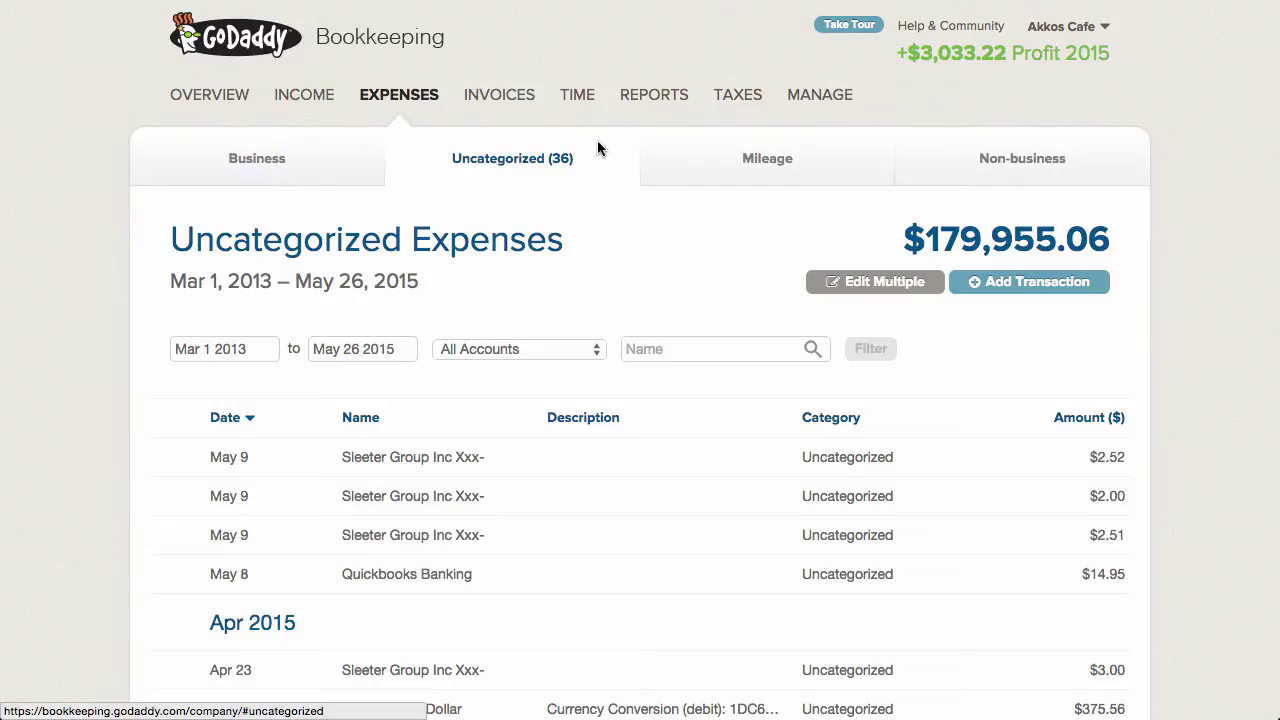
pyautogui.click(514, 97)
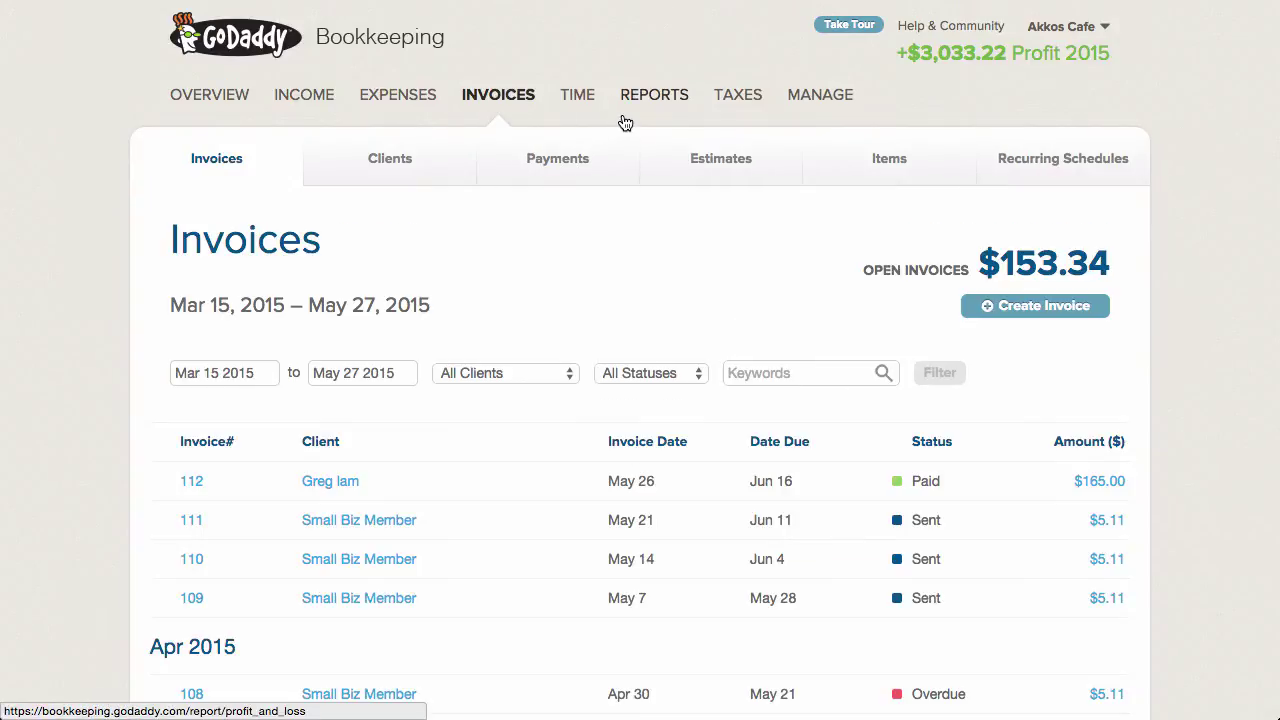
# Create invoice 113 and choose the client with 5.00 unbilled hours.
pyautogui.scroll(-2, 631, 214)
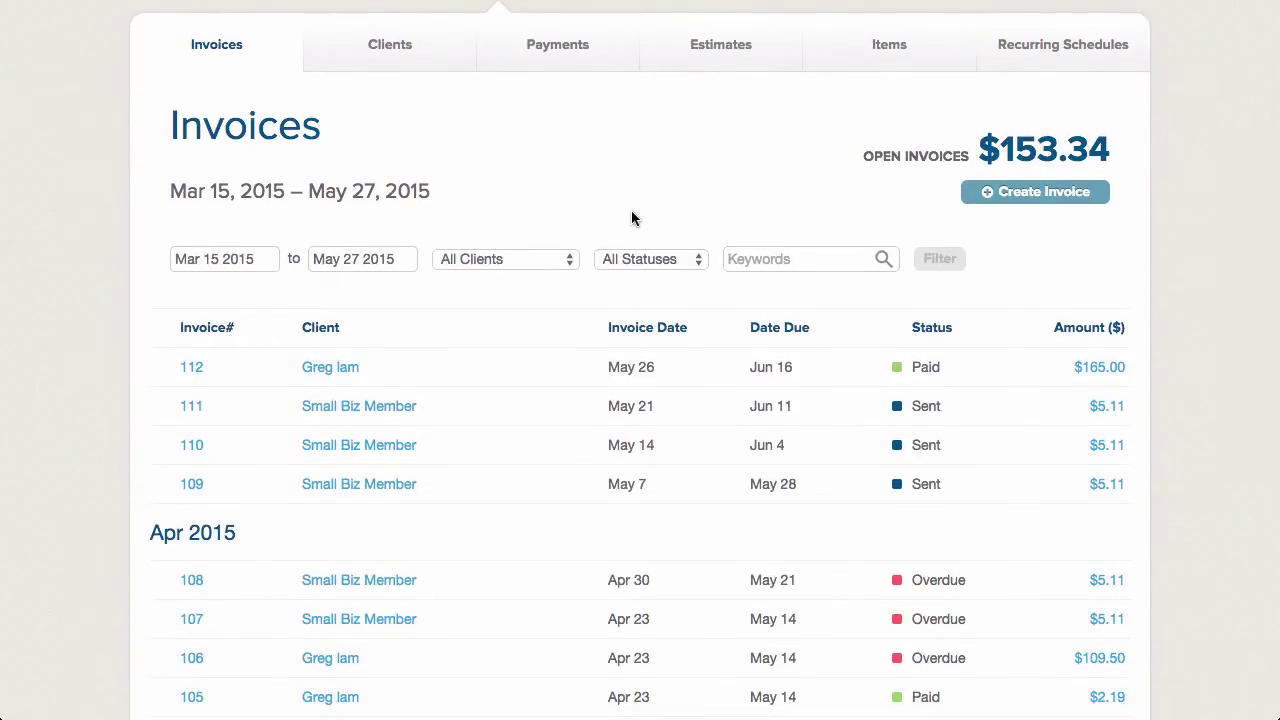
pyautogui.click(1000, 193)
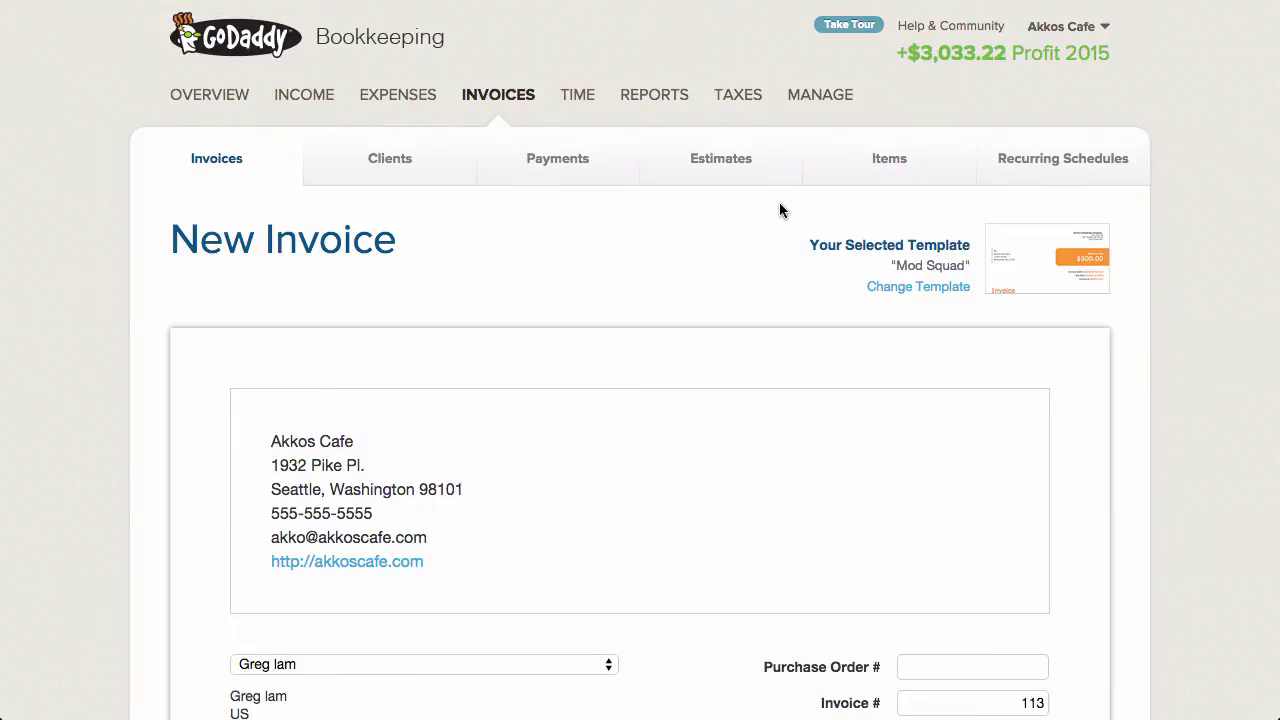
pyautogui.scroll(-3, 779, 202)
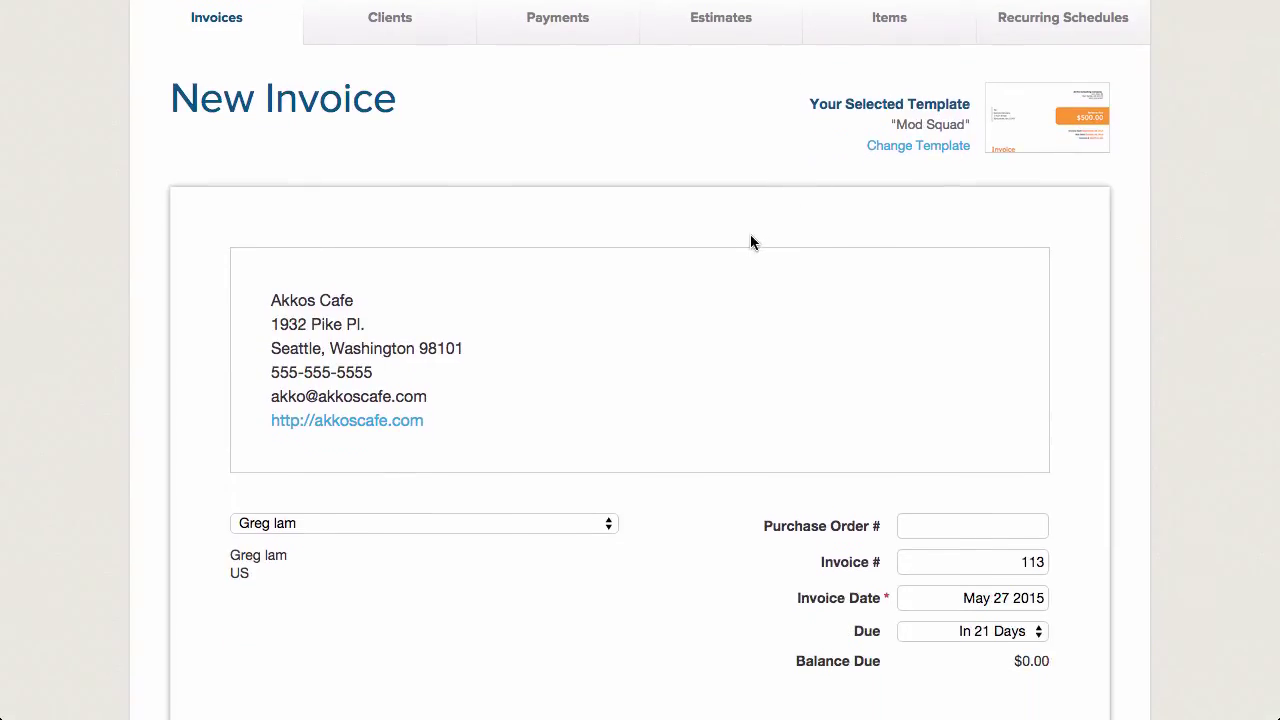
pyautogui.scroll(-7, 750, 234)
pyautogui.click(575, 124)
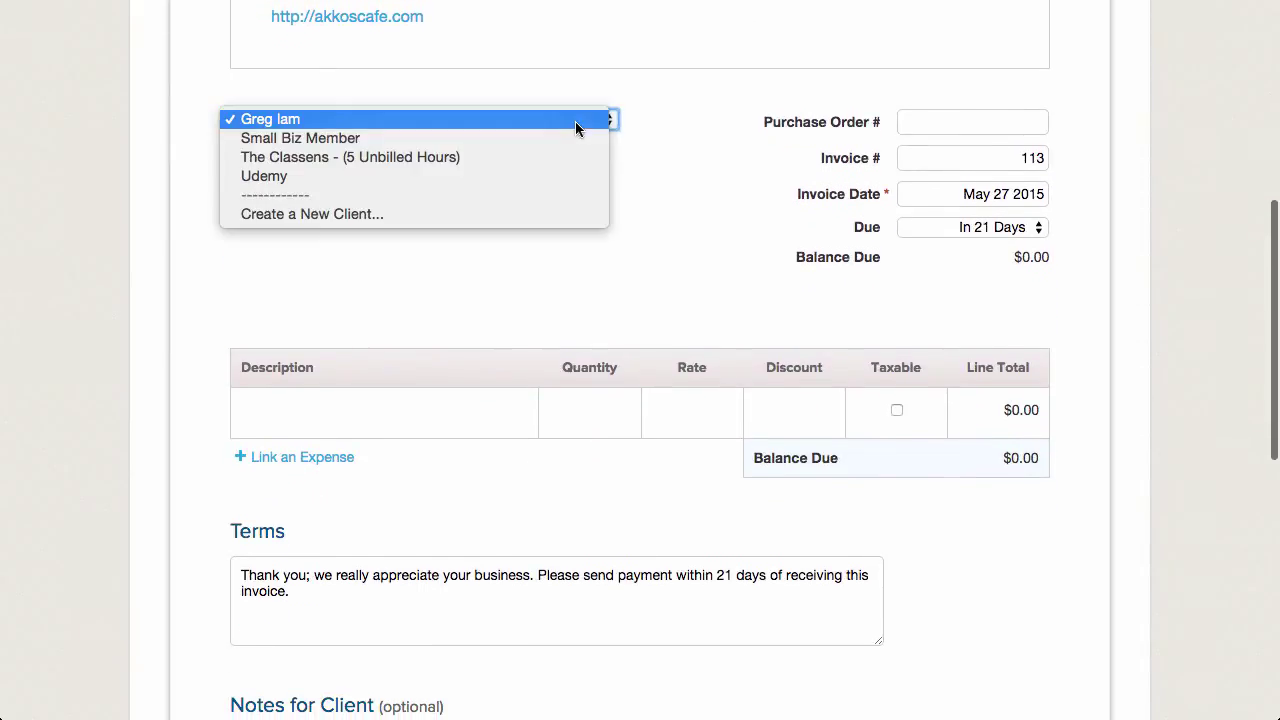
pyautogui.click(551, 157)
pyautogui.click(668, 156)
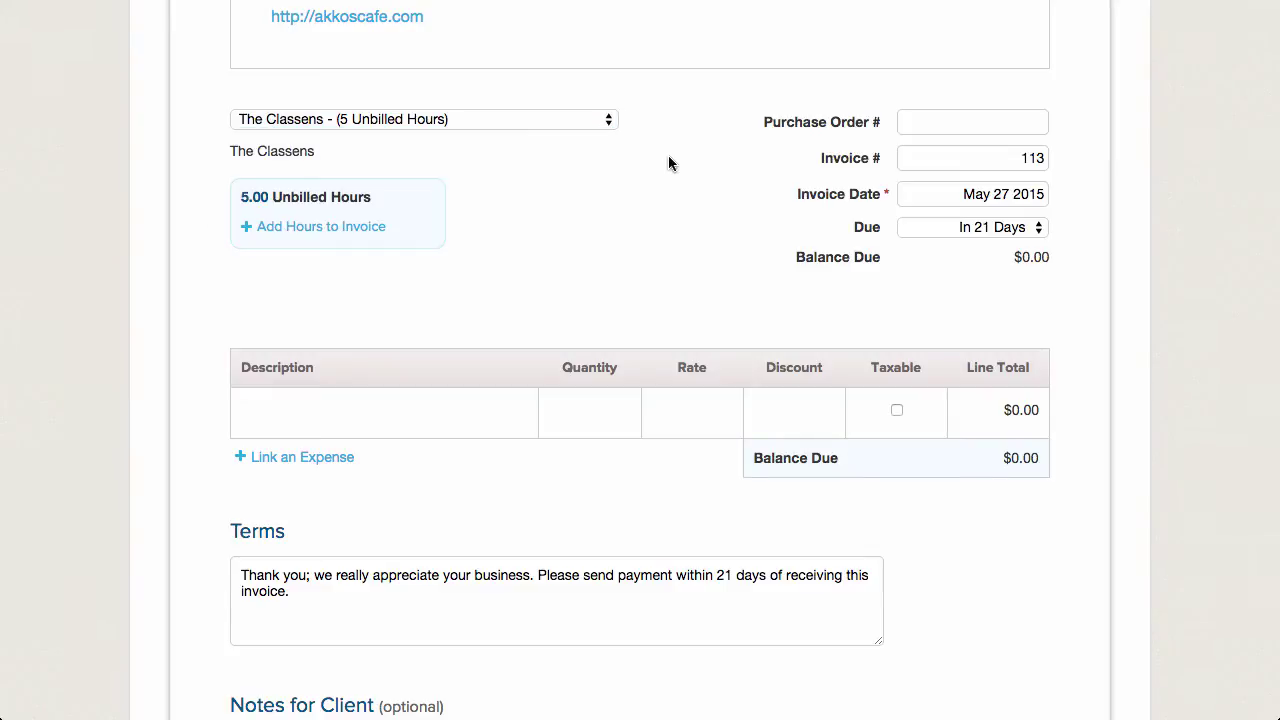